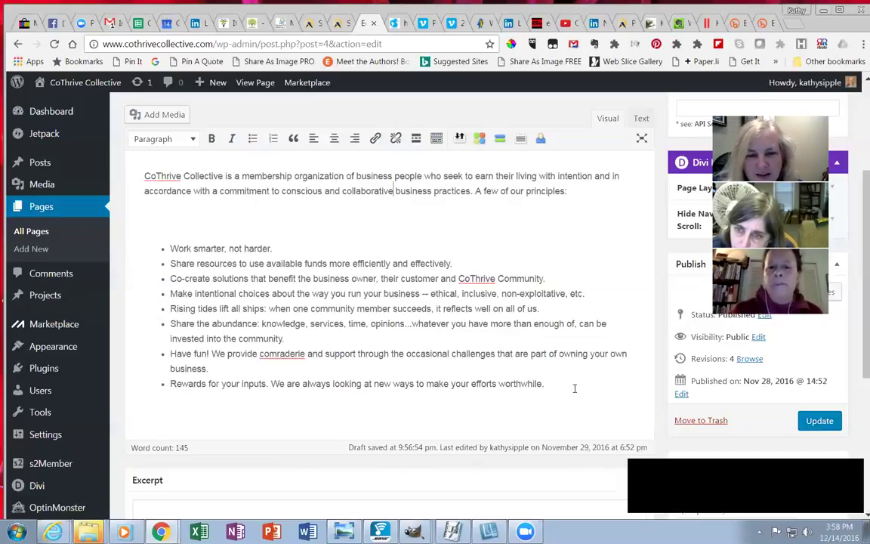
Step: Replace 'business' with 'creative' in the intro's first paragraph
double_click(369, 175)
type("creative")
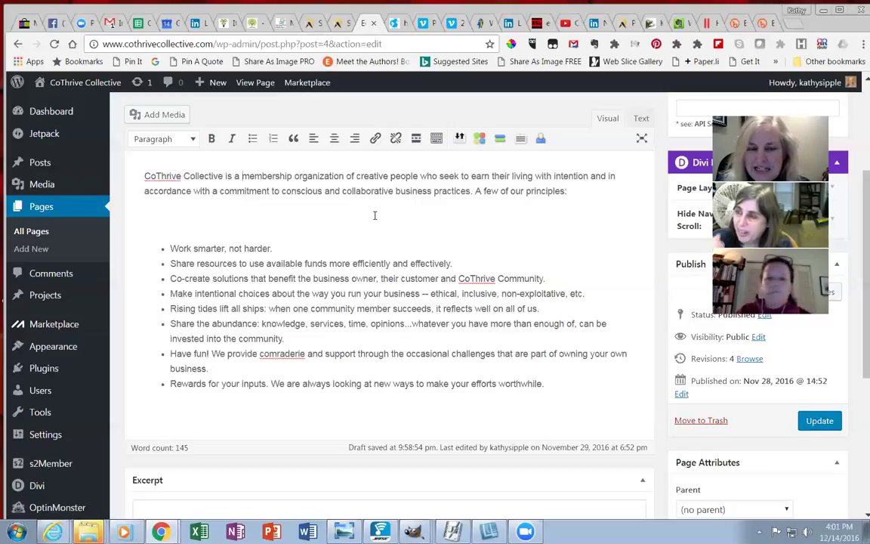
Step: Insert 'selective' before 'membership' in the intro paragraph
type("select")
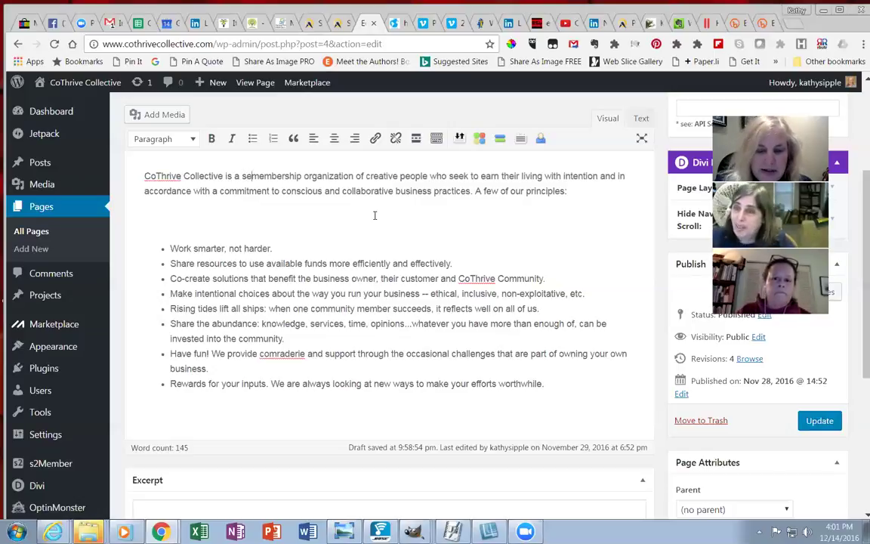
type("ive")
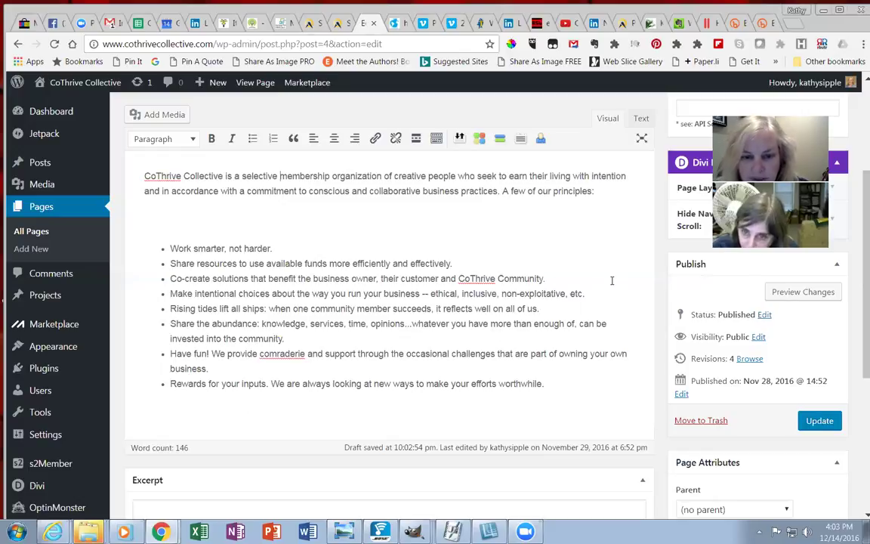
double_click(326, 279)
left_click_drag(351, 278, 375, 278)
type("member")
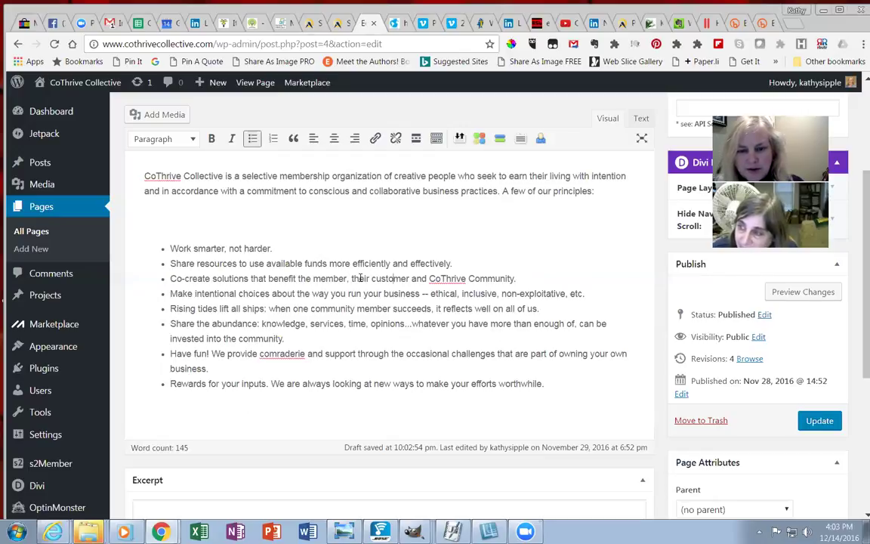
key("Left")
key("Left")
key("Left")
key("Left")
key("Left")
key("Left")
key("Left")
key("Left")
key("Left")
key("Left")
key("Left")
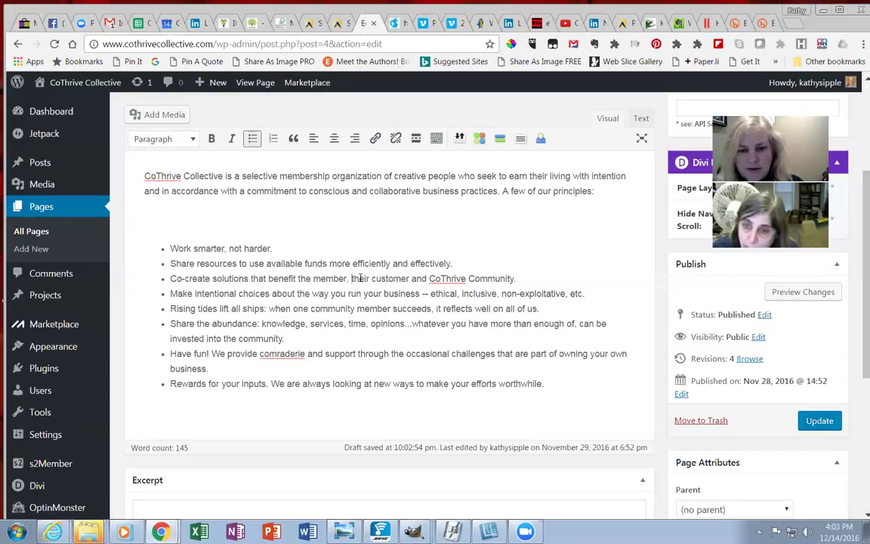
type("s")
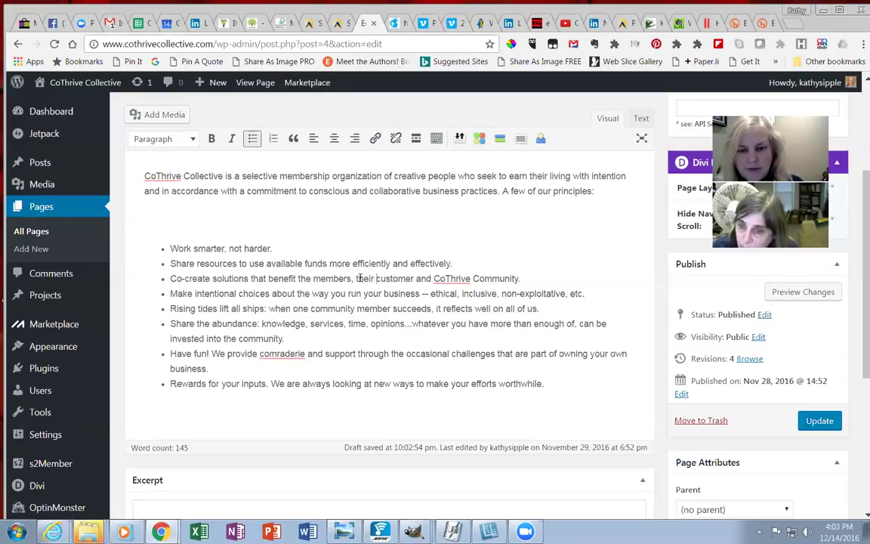
key("Right")
key("Right")
key("Right")
key("Right")
key("Right")
key("Right")
key("Right")
key("Right")
key("Right")
key("Right")
key("Right")
key("Right")
key("Right")
key("Right")
key("Right")
key("Right")
type("s")
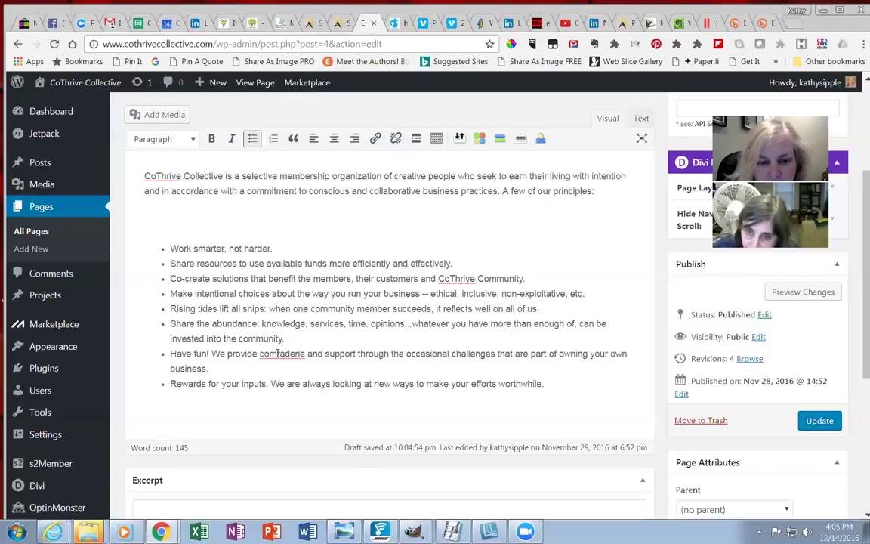
Step: Fix the spelling of the misspelled word so it reads 'comraderie'
type("e")
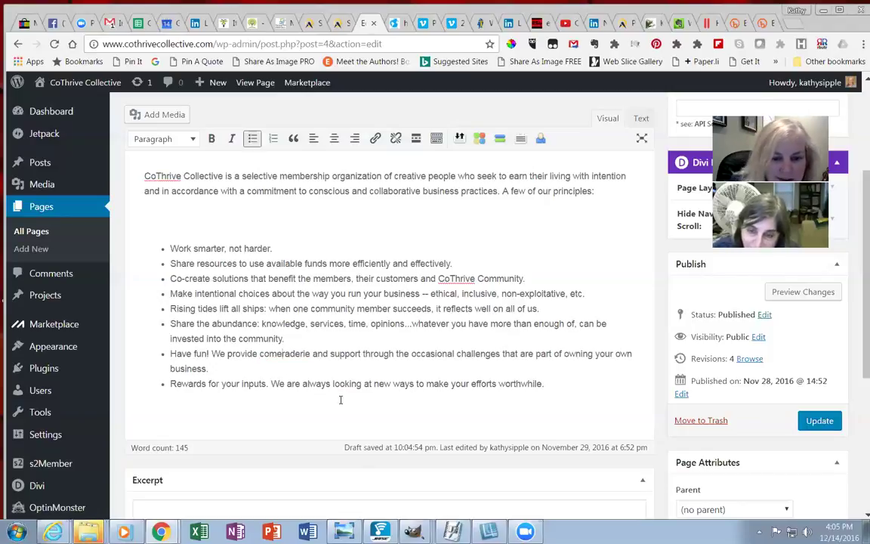
key("Down")
left_click(282, 353)
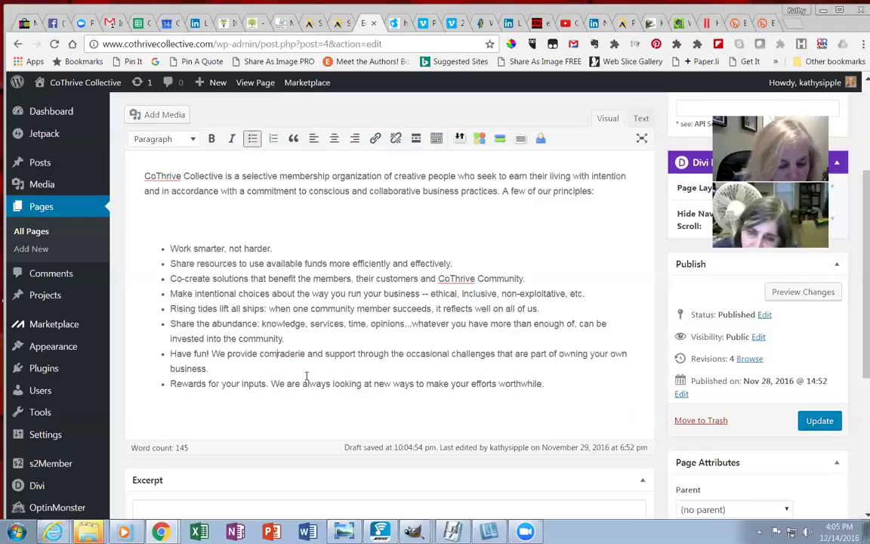
key("Down")
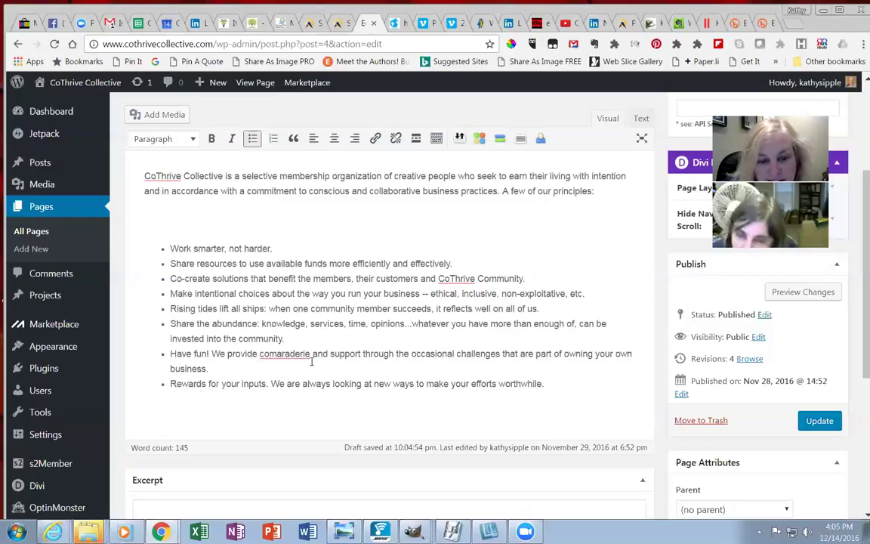
left_click(282, 352)
key("BackSpace")
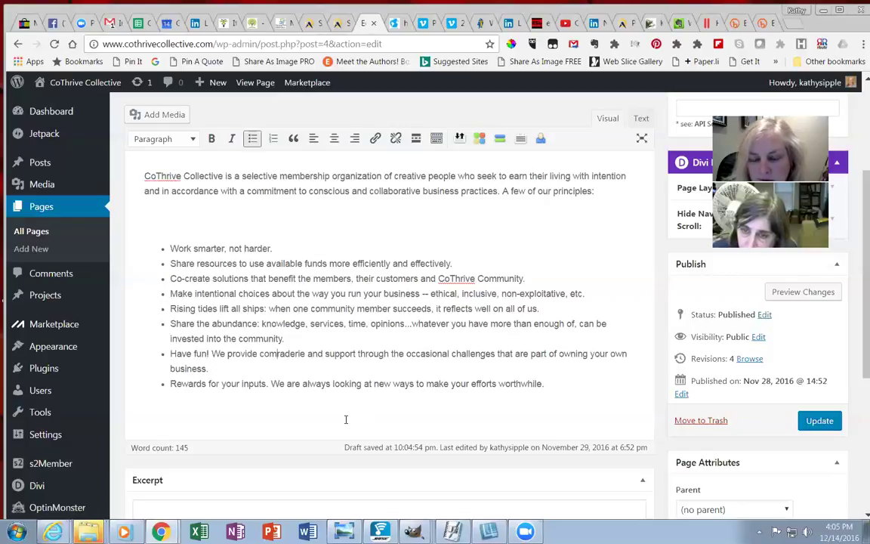
Step: Change 'owning' to 'working on' and delete 'business' in the 'Have fun!' bullet
double_click(574, 355)
type("working on")
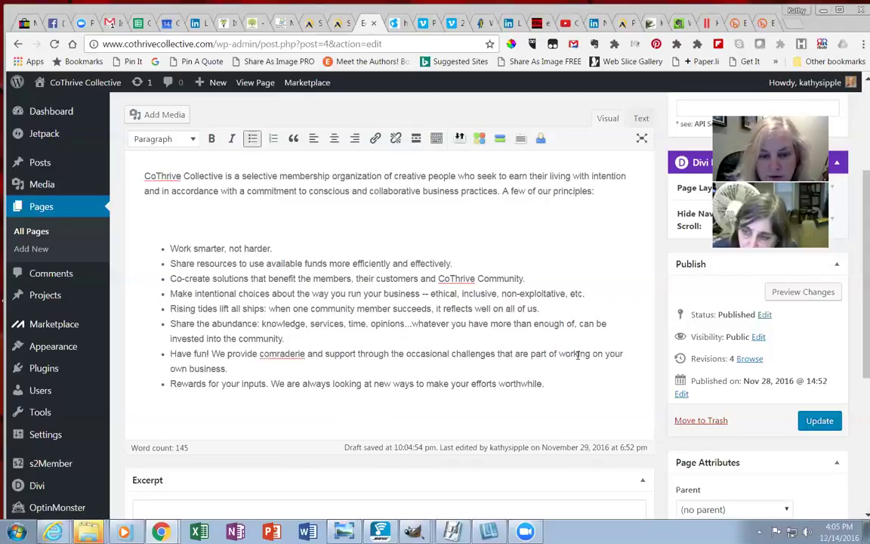
double_click(204, 368)
key("BackSpace")
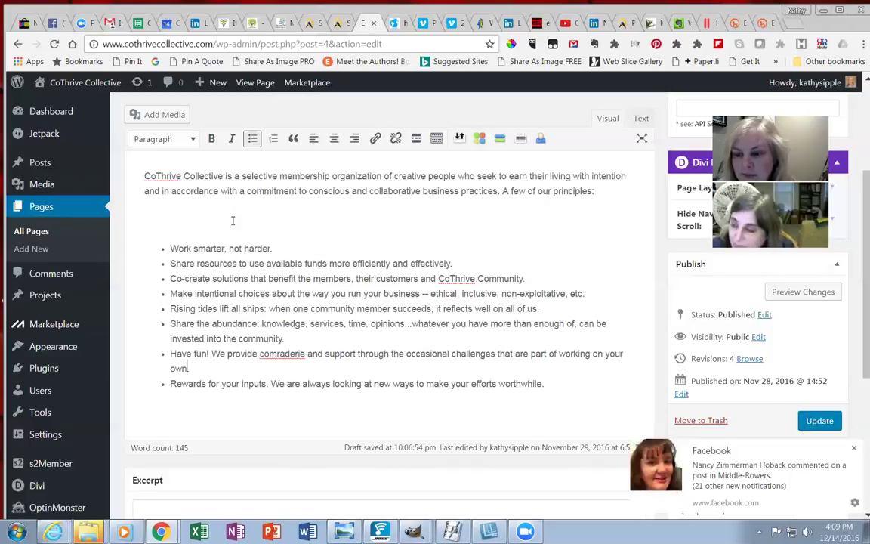
left_click(854, 448)
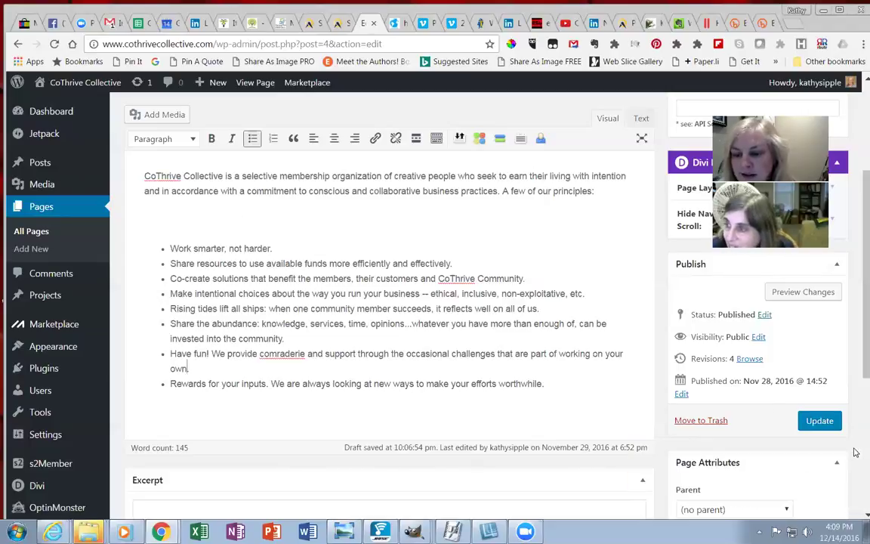